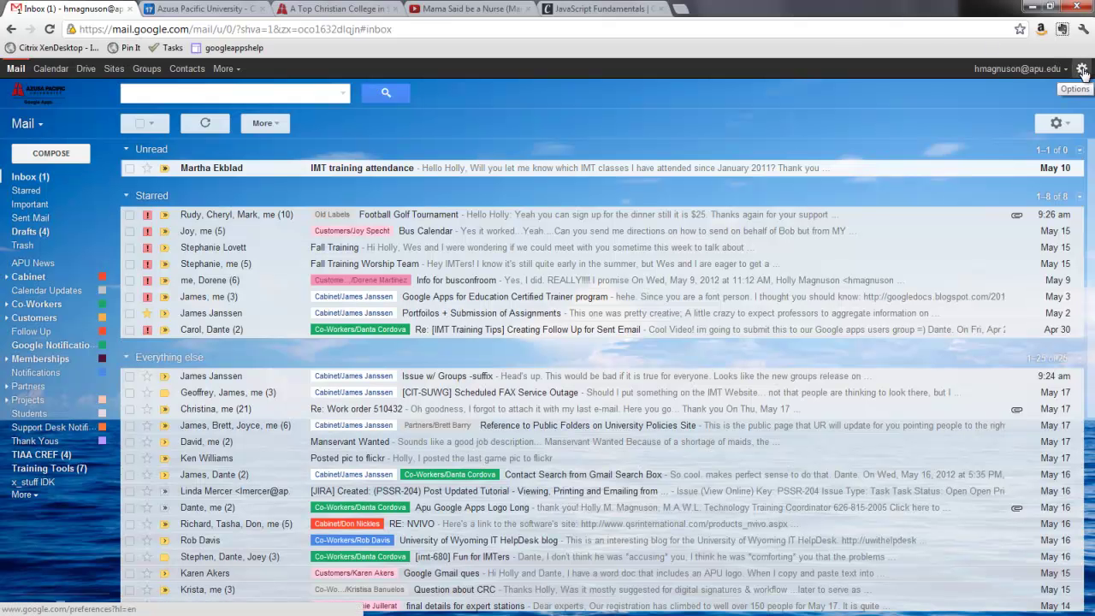
- Open Gmail's Mail settings on the Accounts tab to add another send-from address
click(1082, 74)
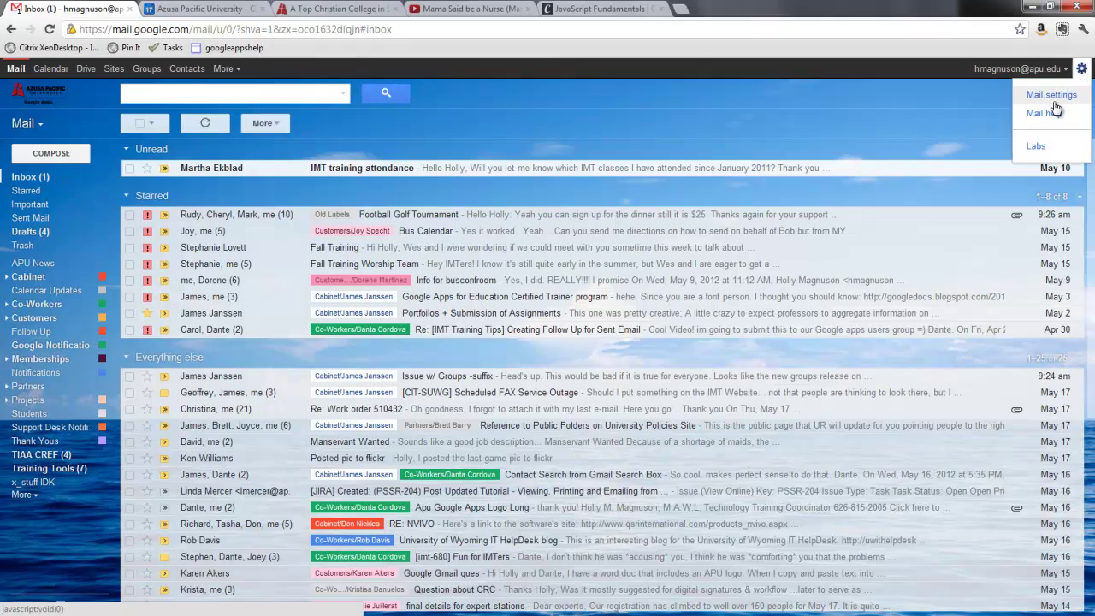
click(1053, 95)
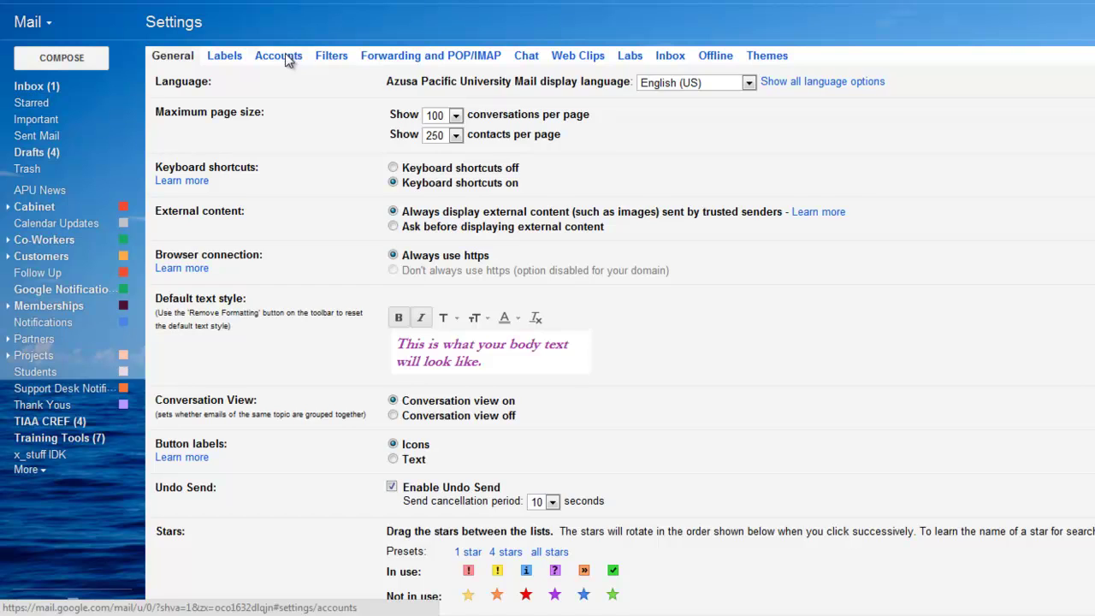
click(238, 151)
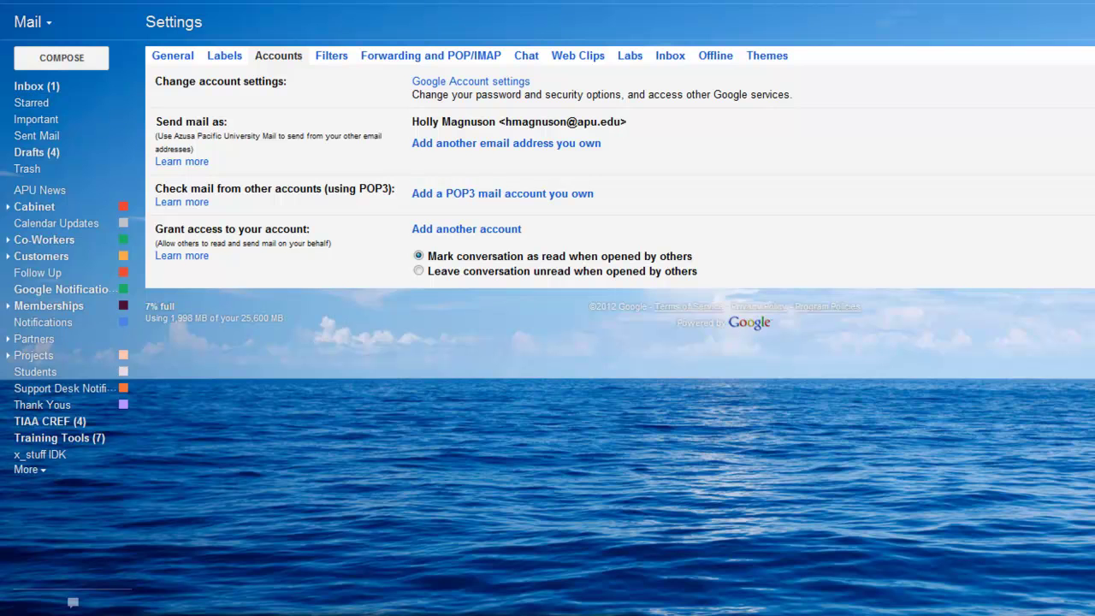
- Centre the add-address popup, name it IMT Training Services and pick the training email address
drag(697, 353, 404, 57)
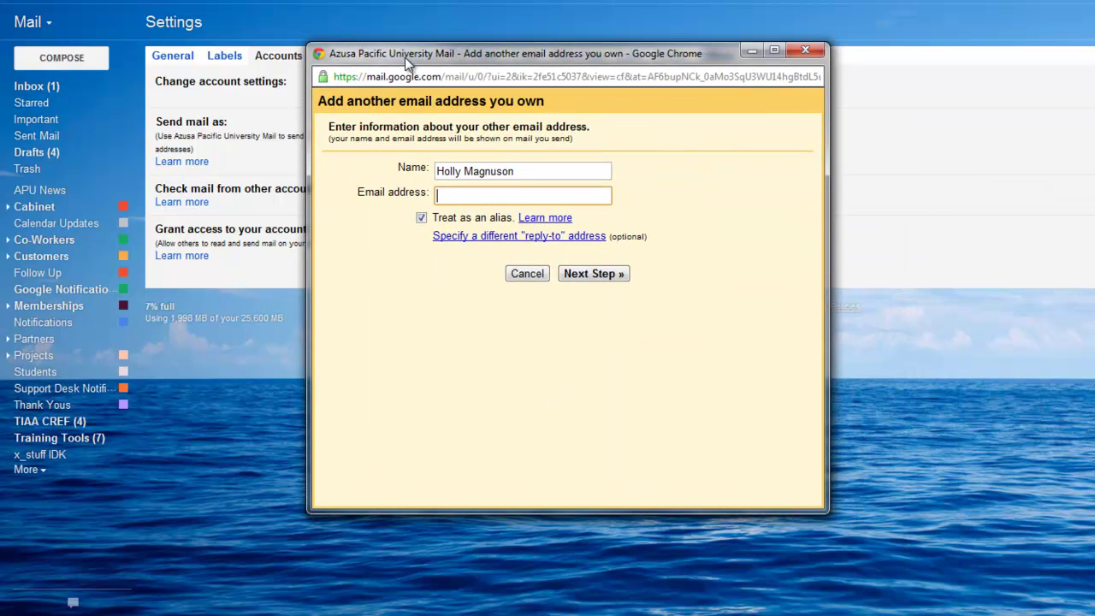
triple_click(534, 175)
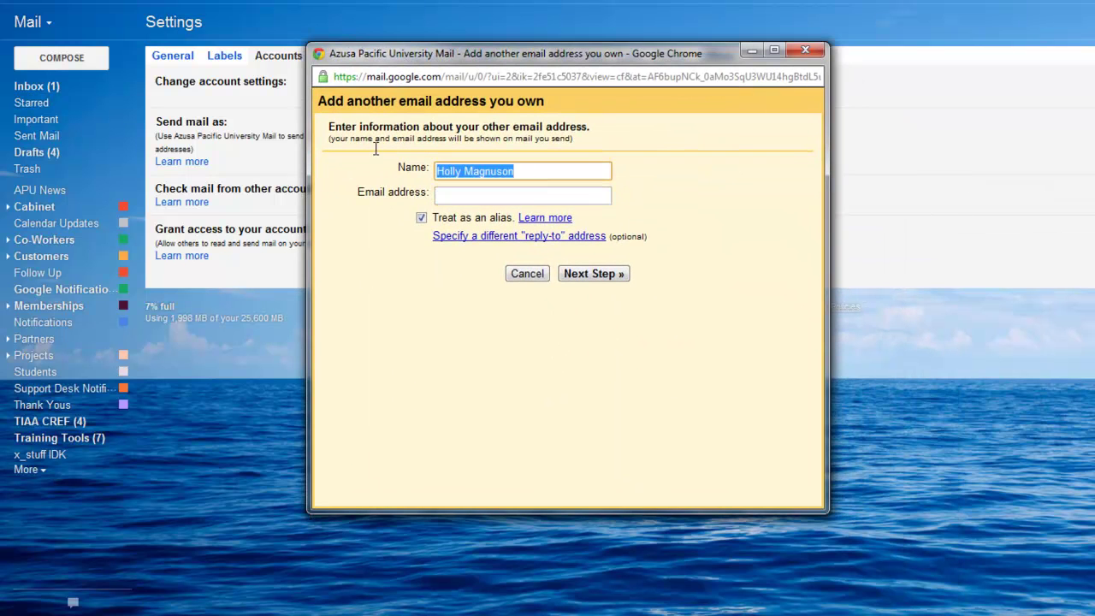
text(I)
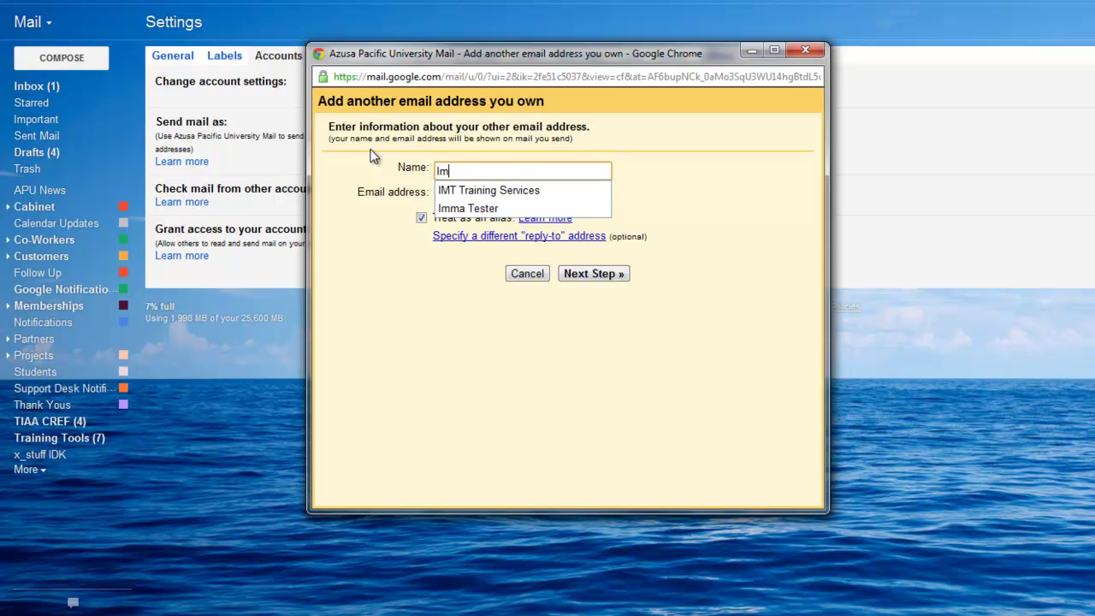
key(Down)
key(Tab)
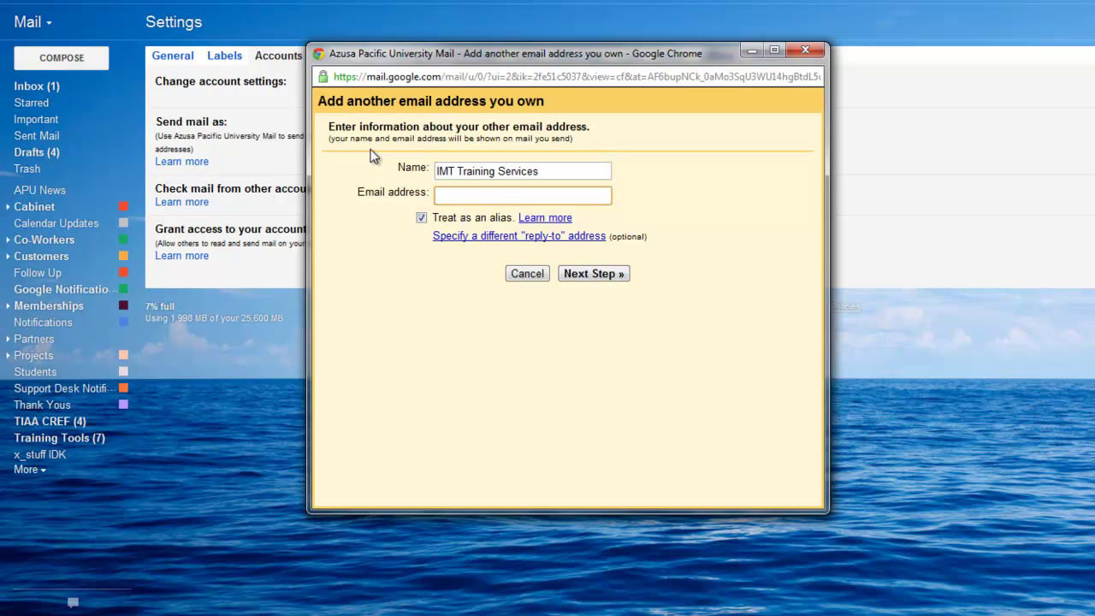
text(train)
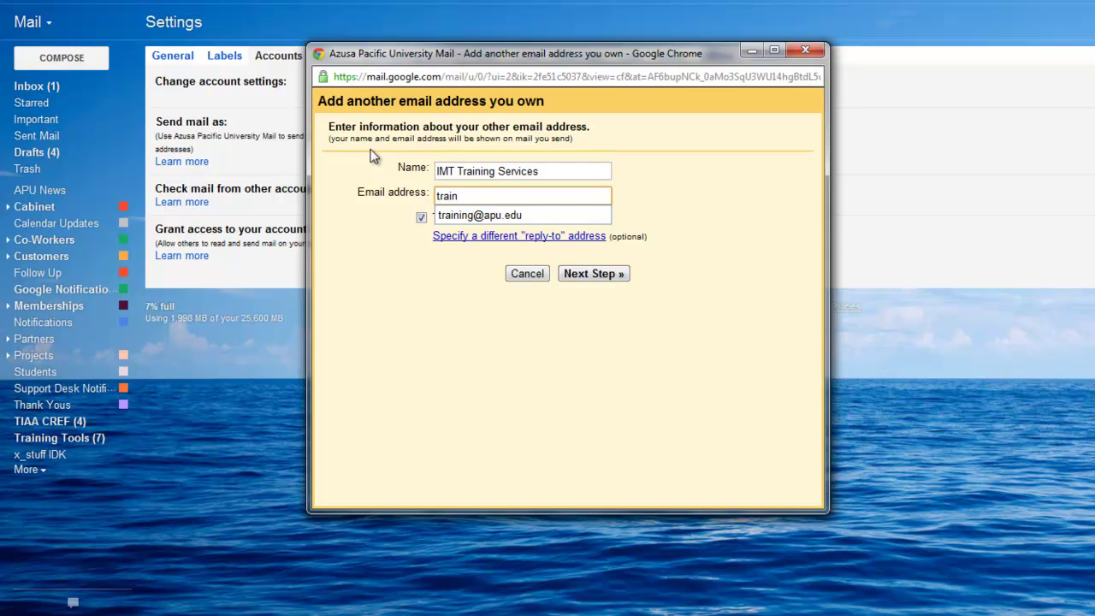
click(472, 215)
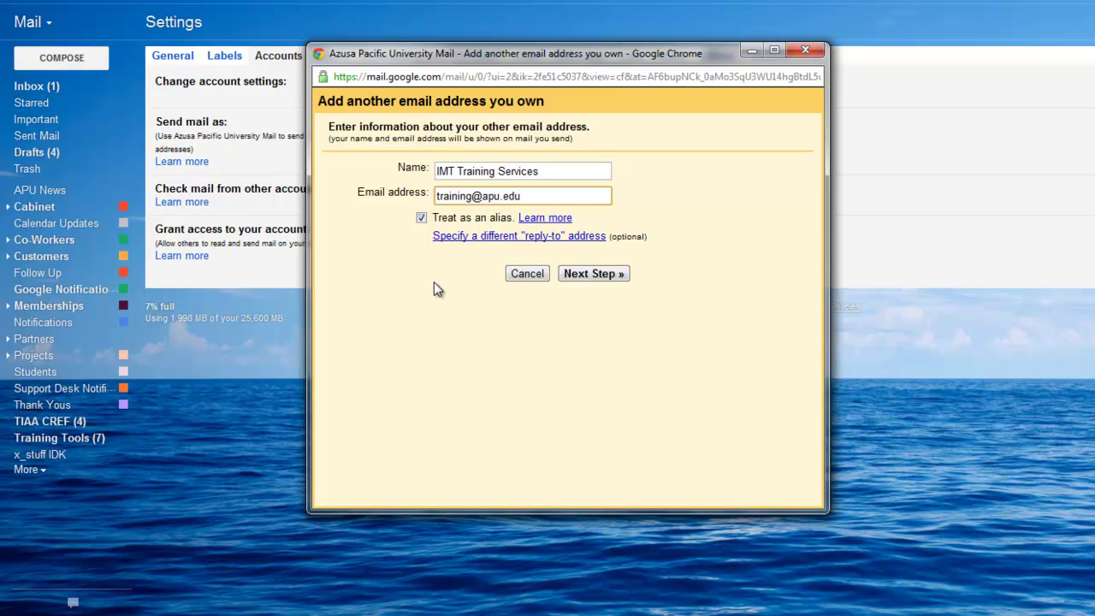
- Send the verification email to the training address and return to the Accounts settings
click(613, 277)
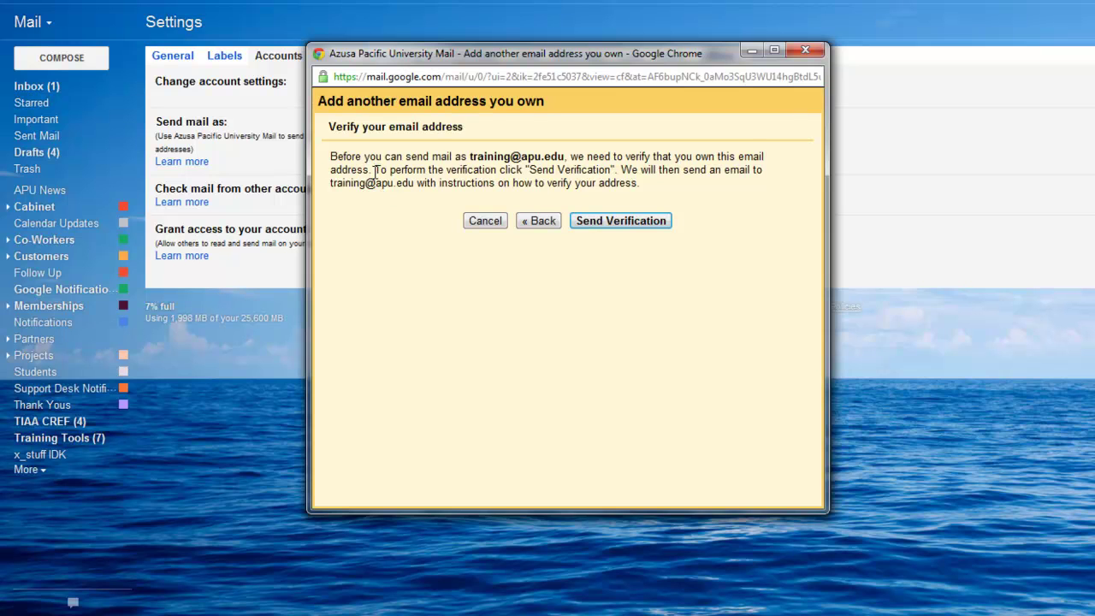
click(630, 222)
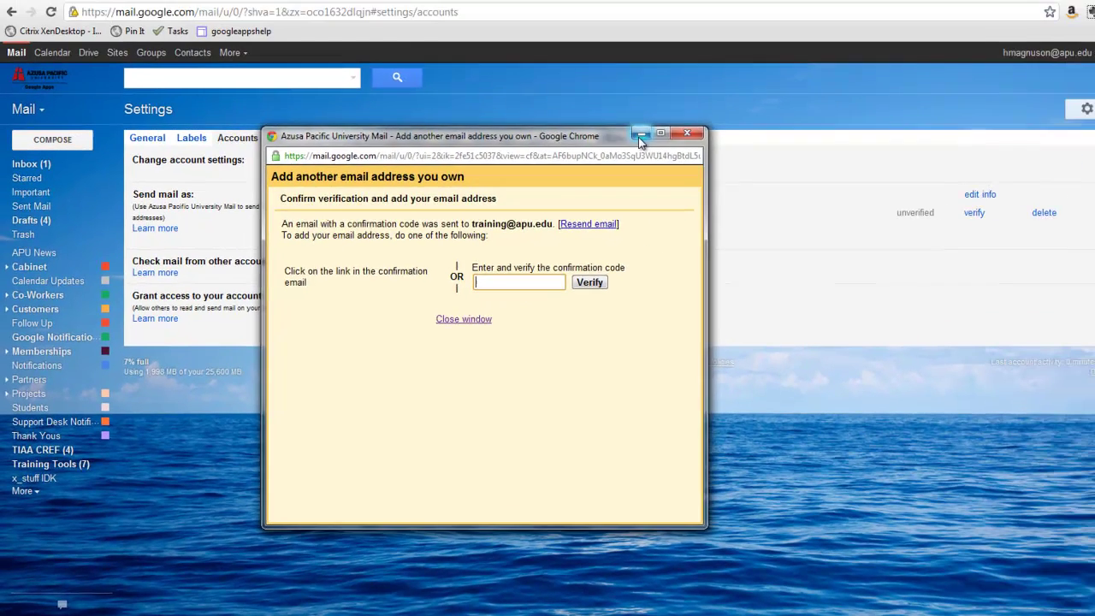
click(750, 52)
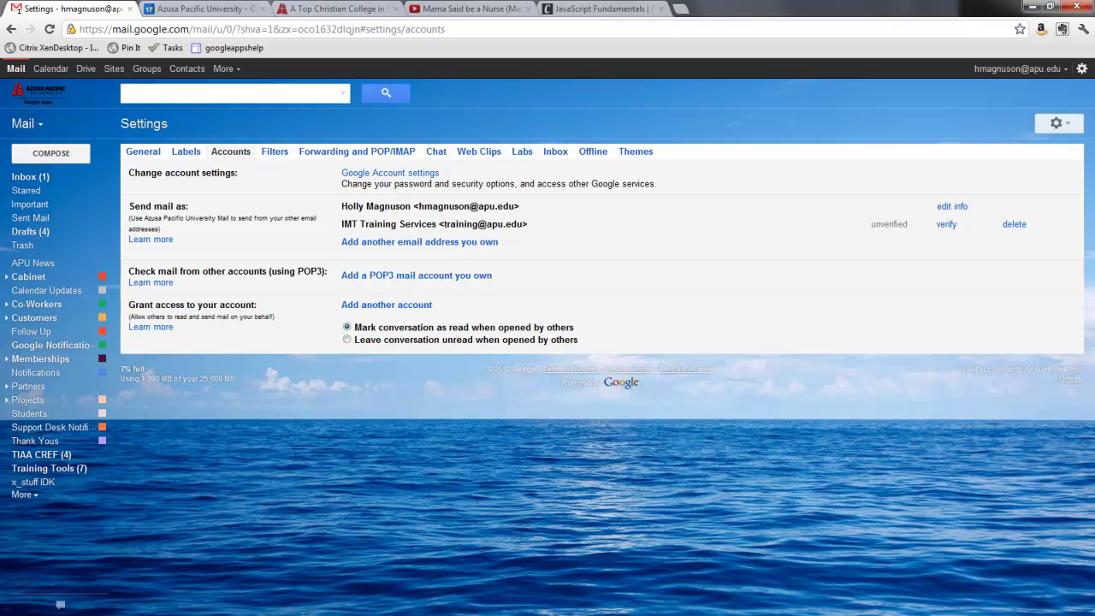
- In the training inbox, open the Azusa Pacific University confirmation email to verify the address
key(alt+Tab)
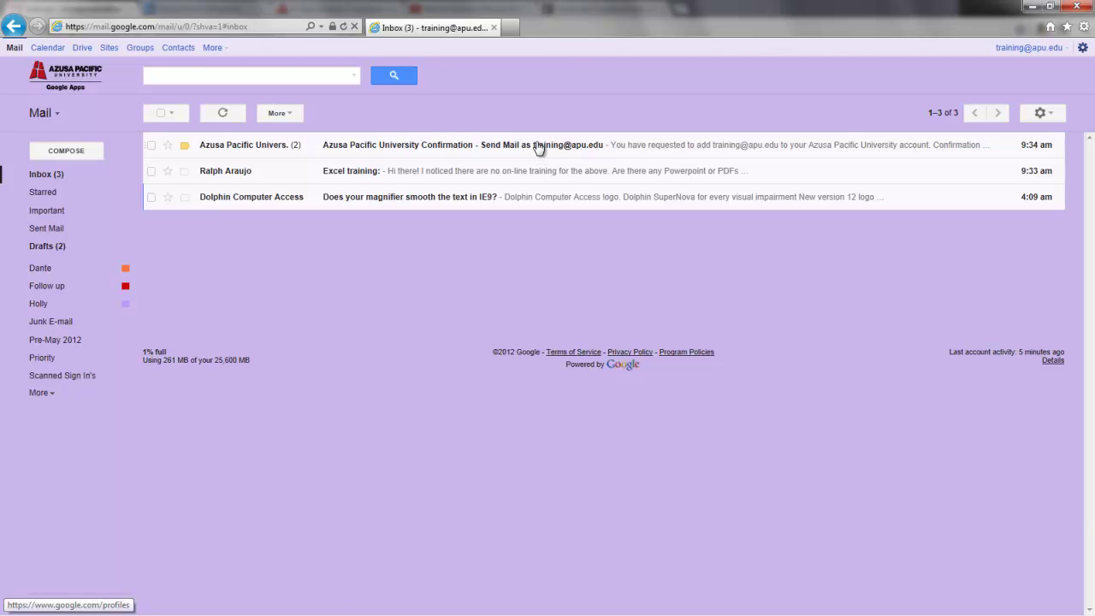
click(537, 145)
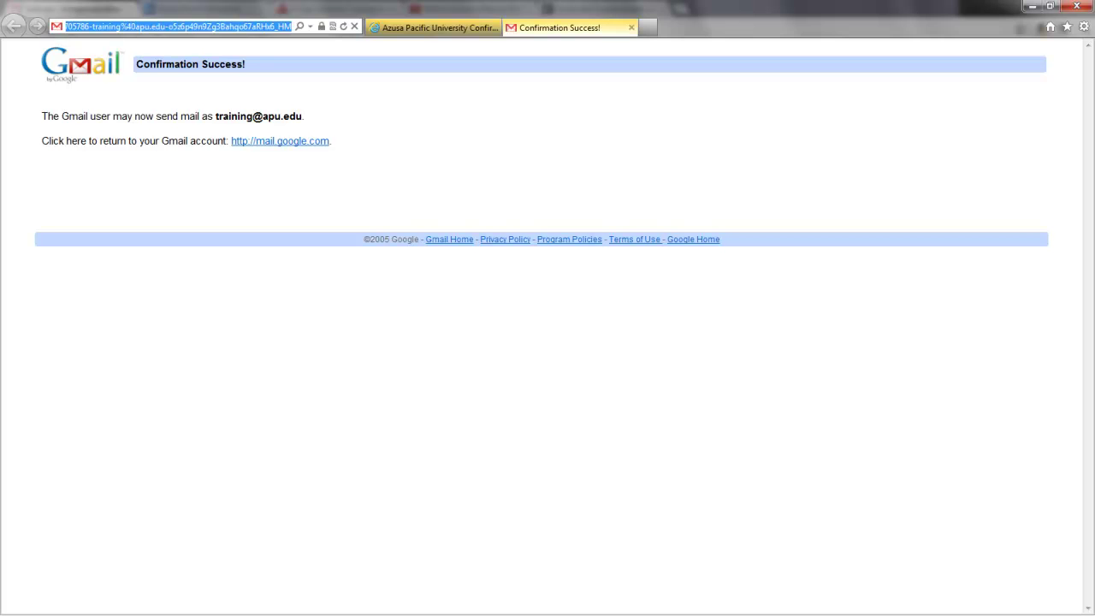
- Back in the main Gmail inbox, compose a message sent from IMT Training Services to check its signature
key(alt+Tab)
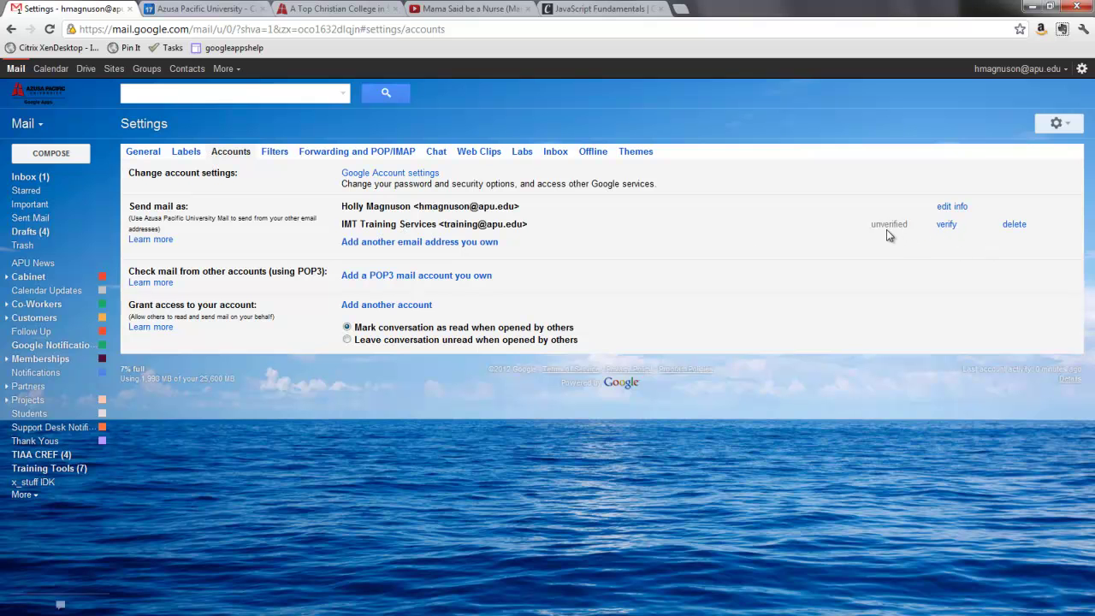
click(42, 180)
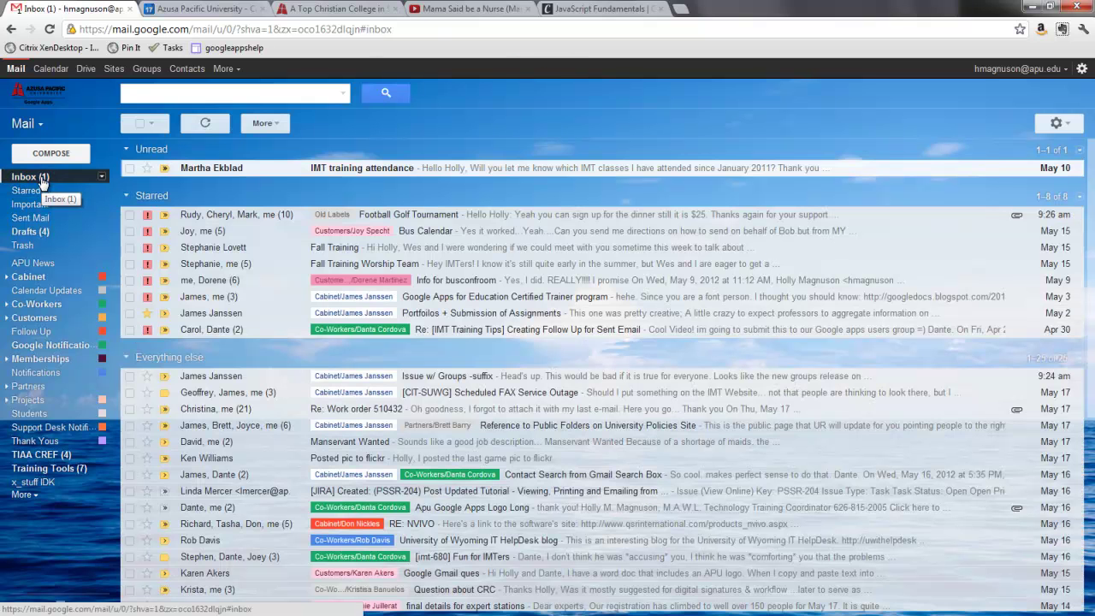
click(42, 159)
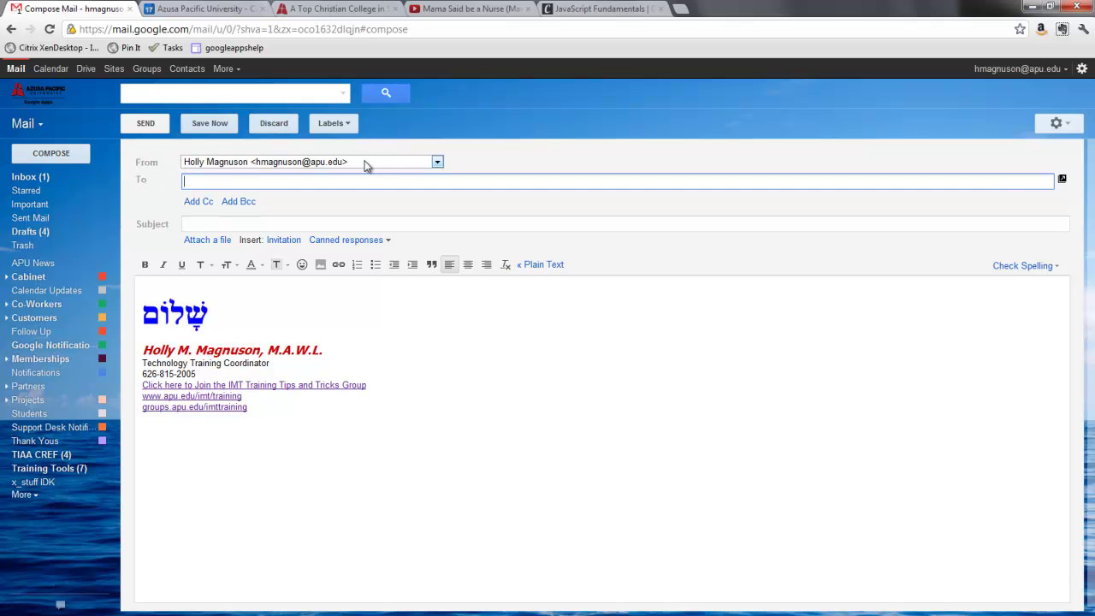
click(436, 162)
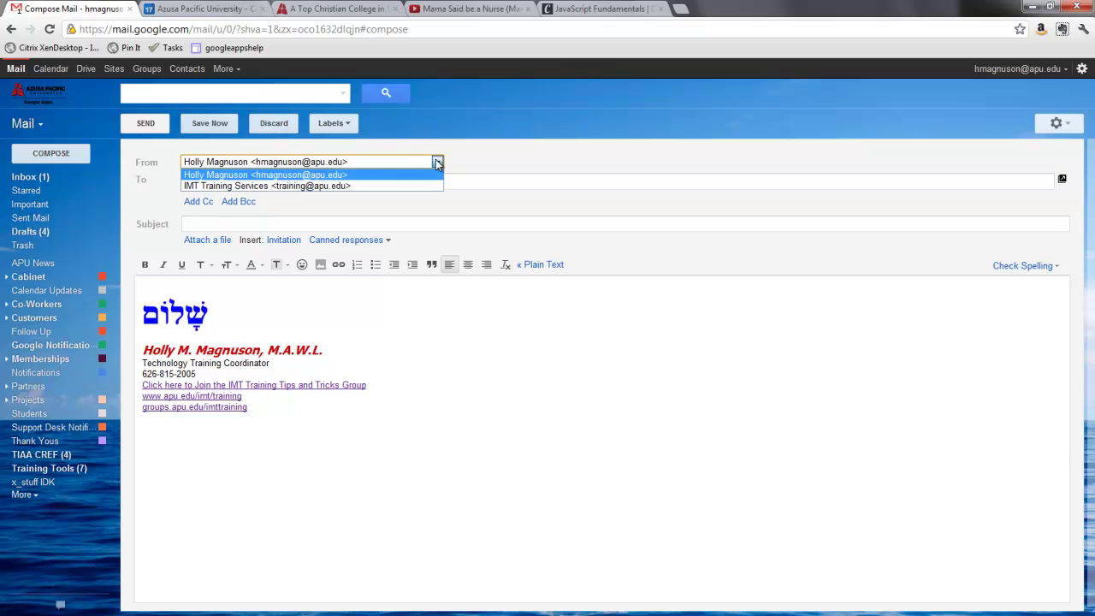
click(298, 185)
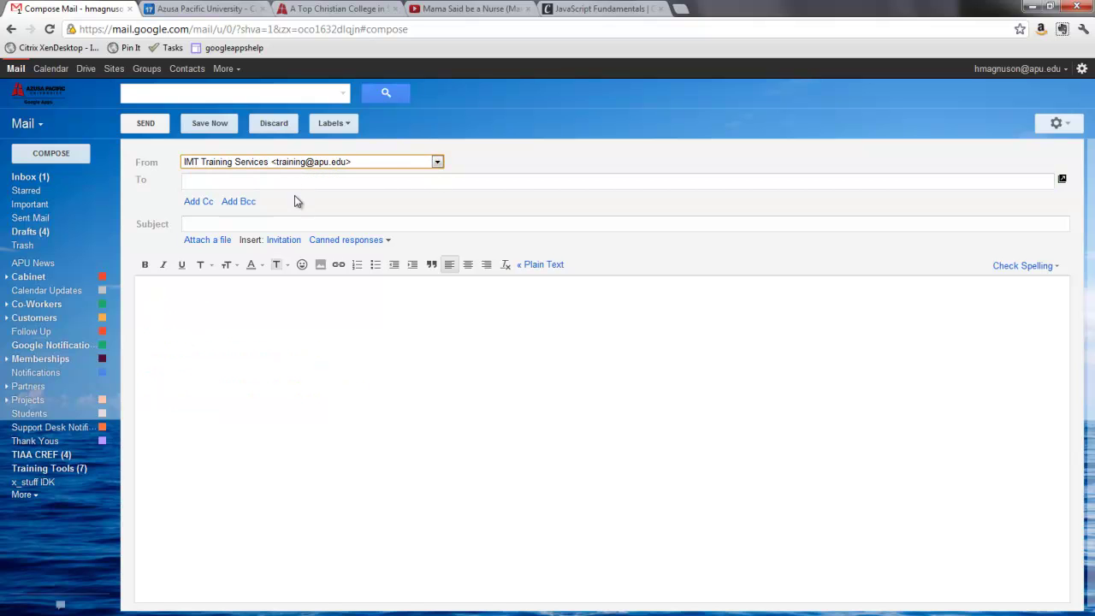
click(290, 185)
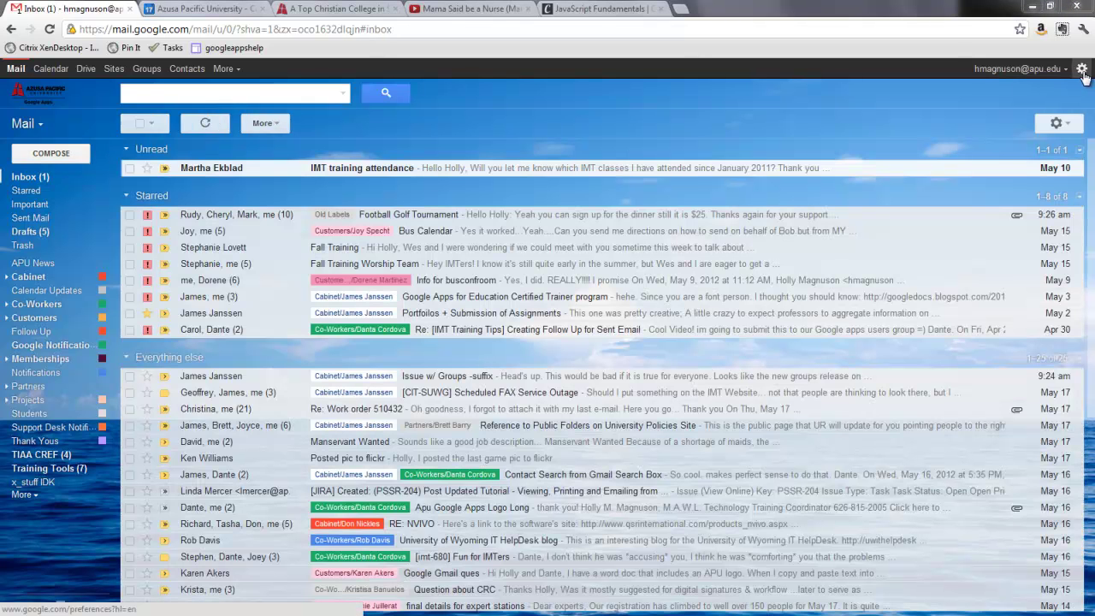
- Open Mail settings and scroll down to the Signature section
click(1082, 72)
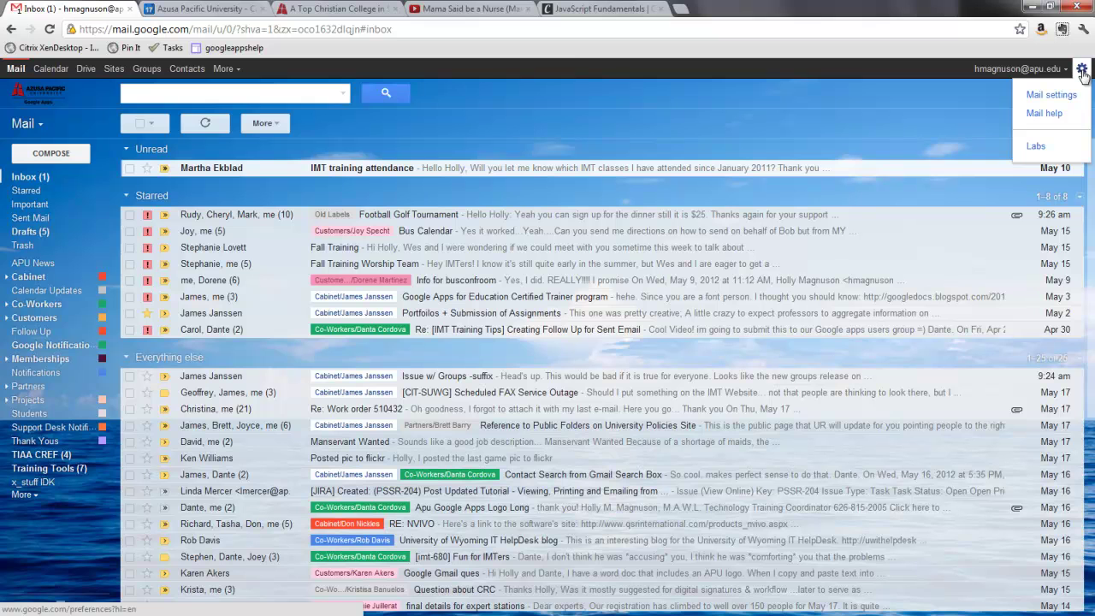
click(1049, 94)
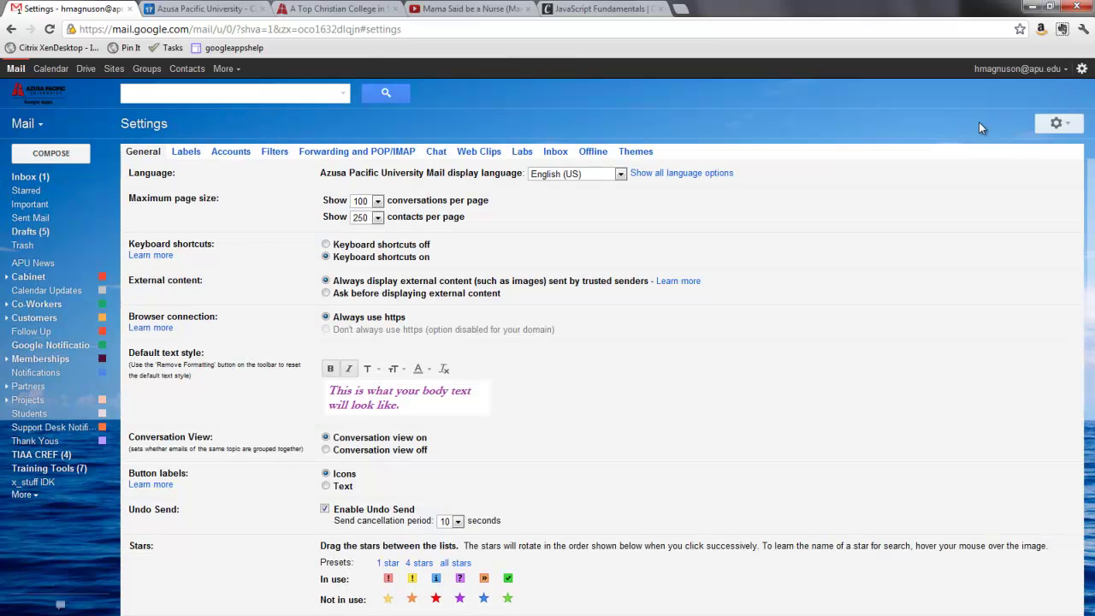
scroll(691, 281, down, 1)
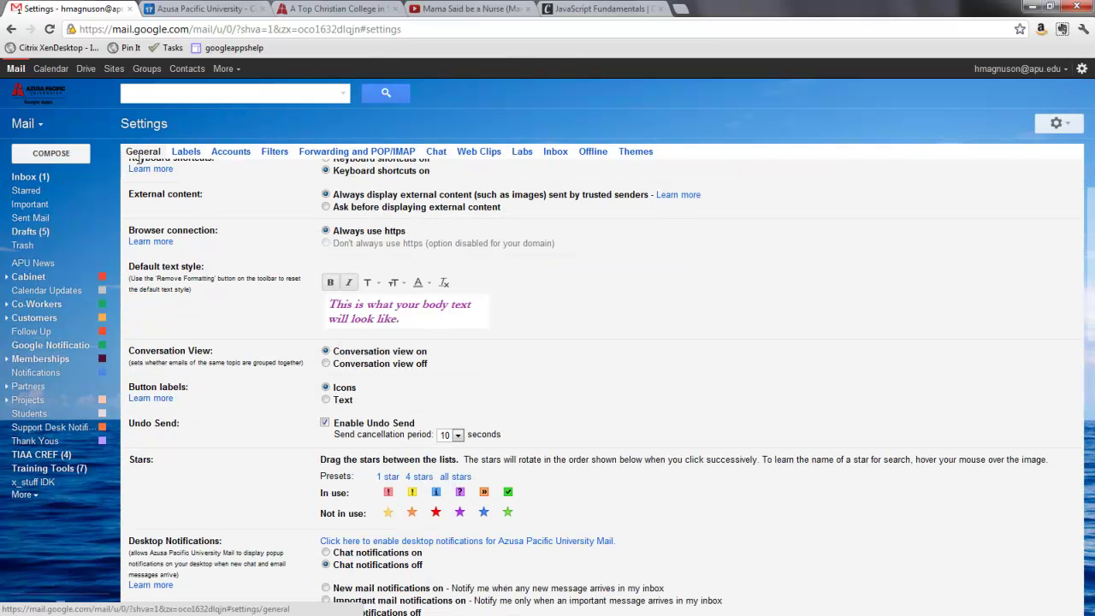
scroll(265, 561, down, 4)
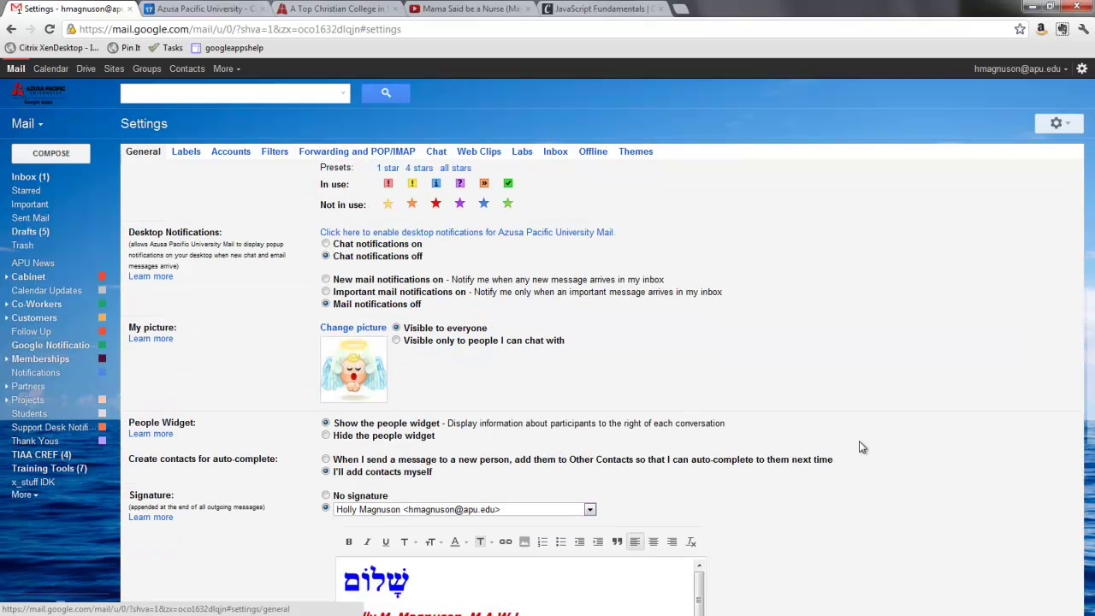
scroll(858, 443, down, 2)
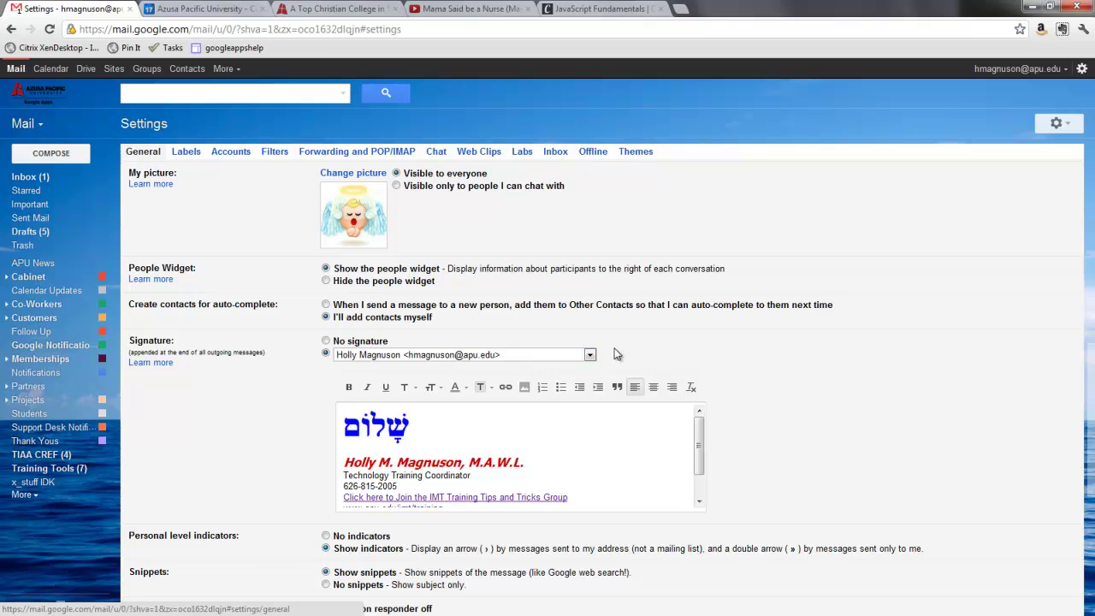
click(589, 354)
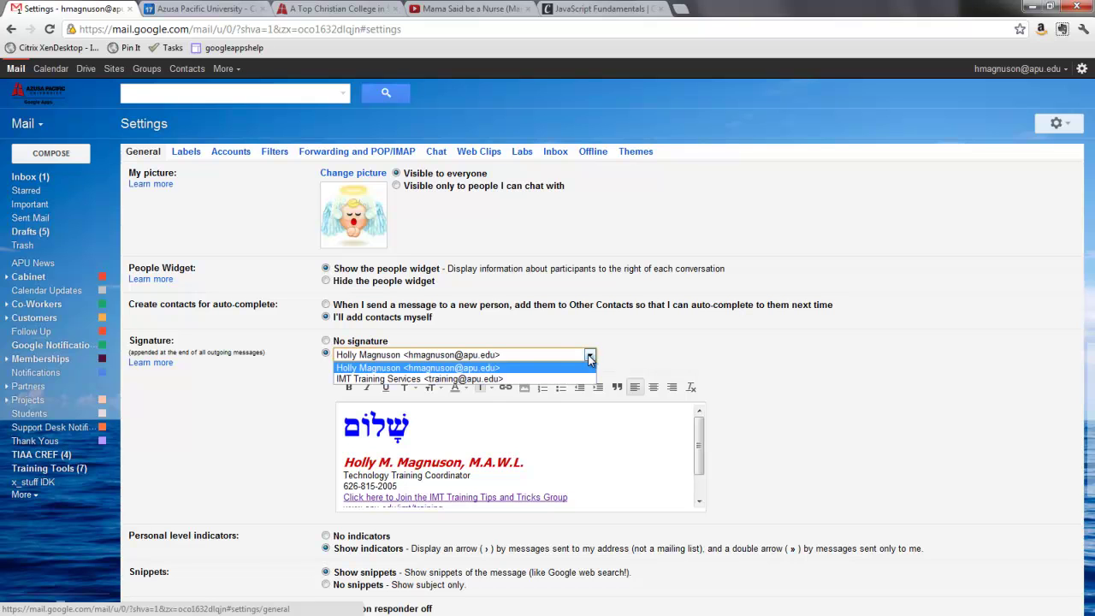
click(417, 379)
click(360, 457)
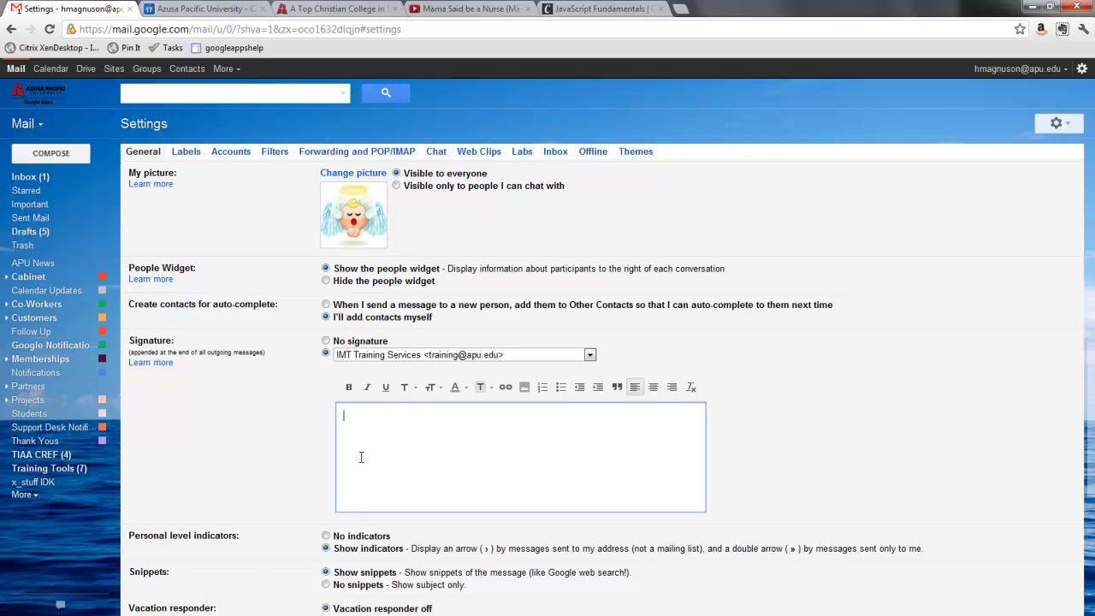
text(Please visit our website at www.apu.edu/imt/training)
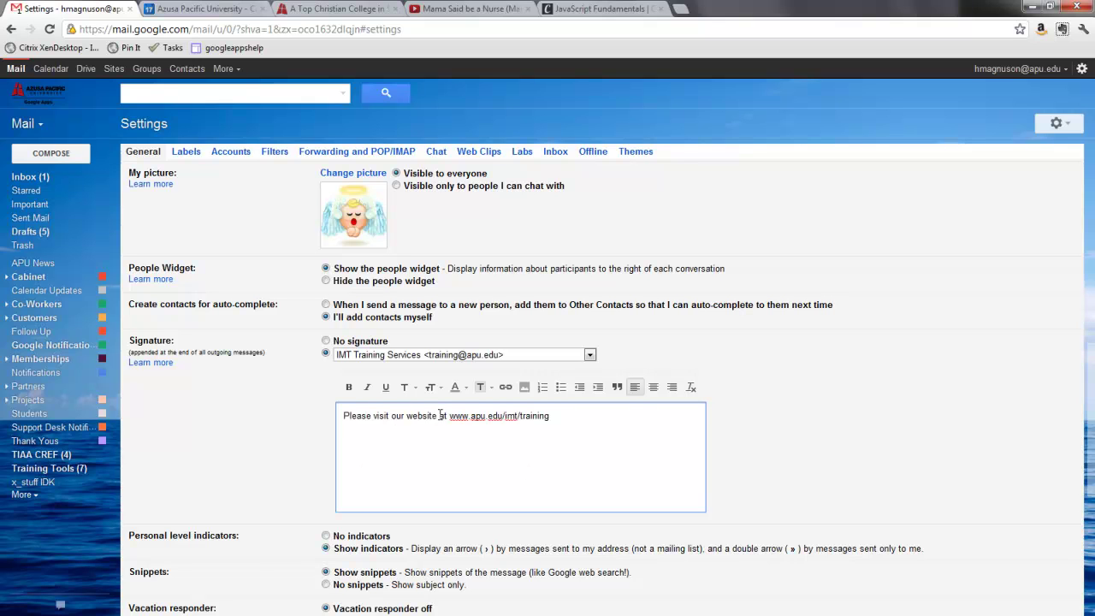
drag(449, 416, 546, 417)
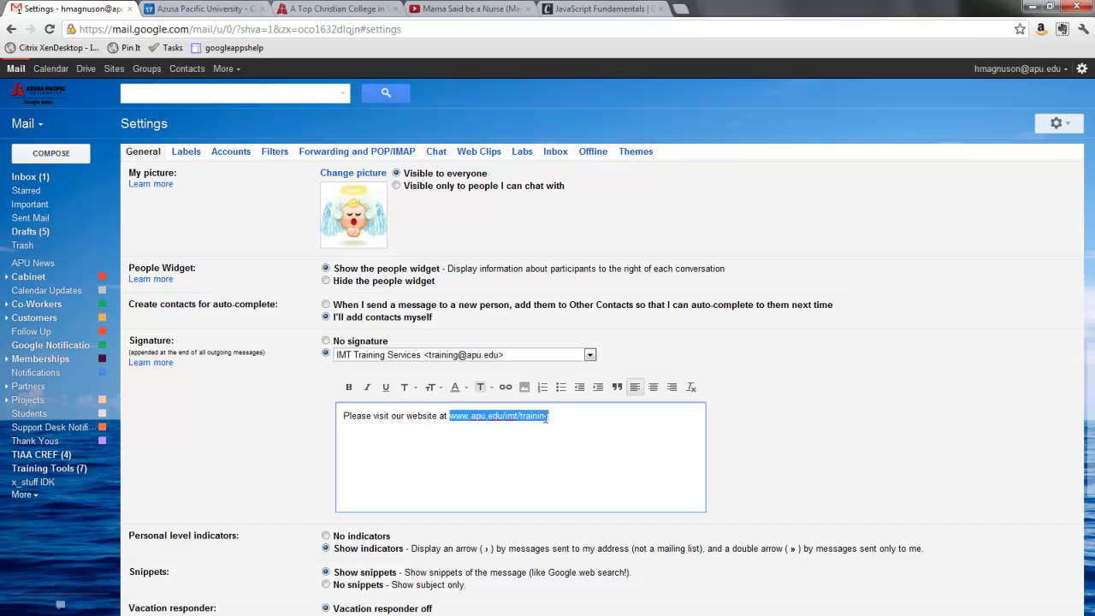
click(506, 391)
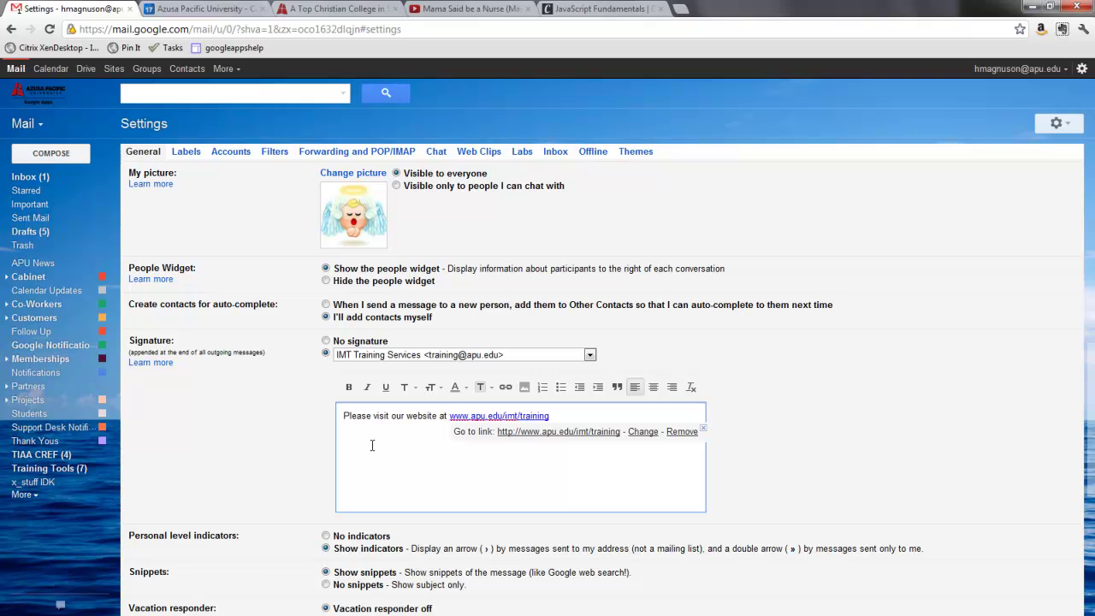
- Save the settings and start a message from IMT Training Services to confirm the website signature appears
scroll(367, 446, down, 4)
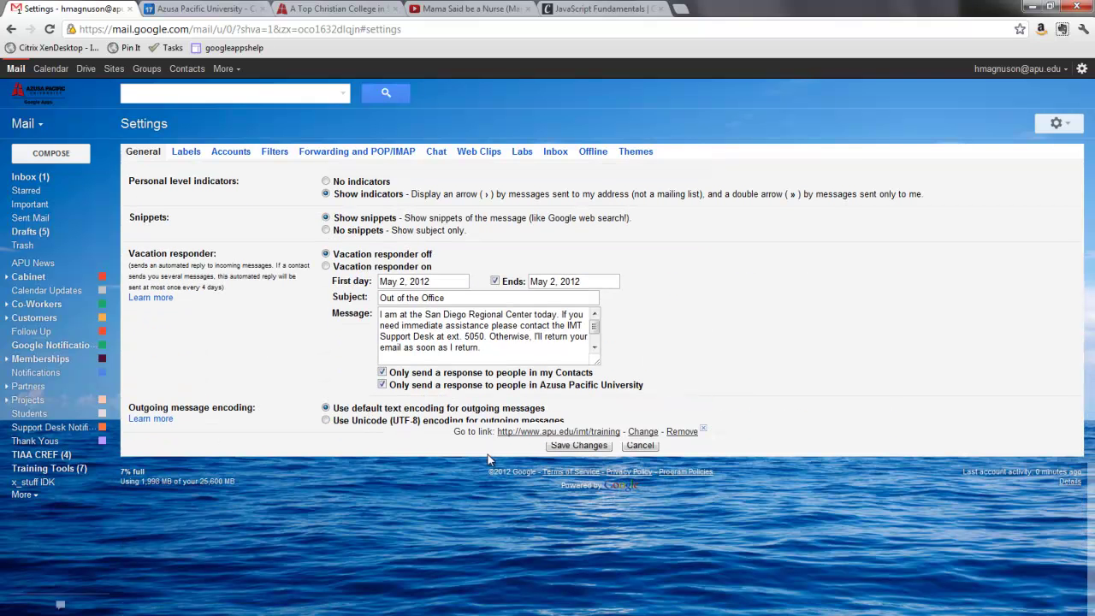
click(576, 445)
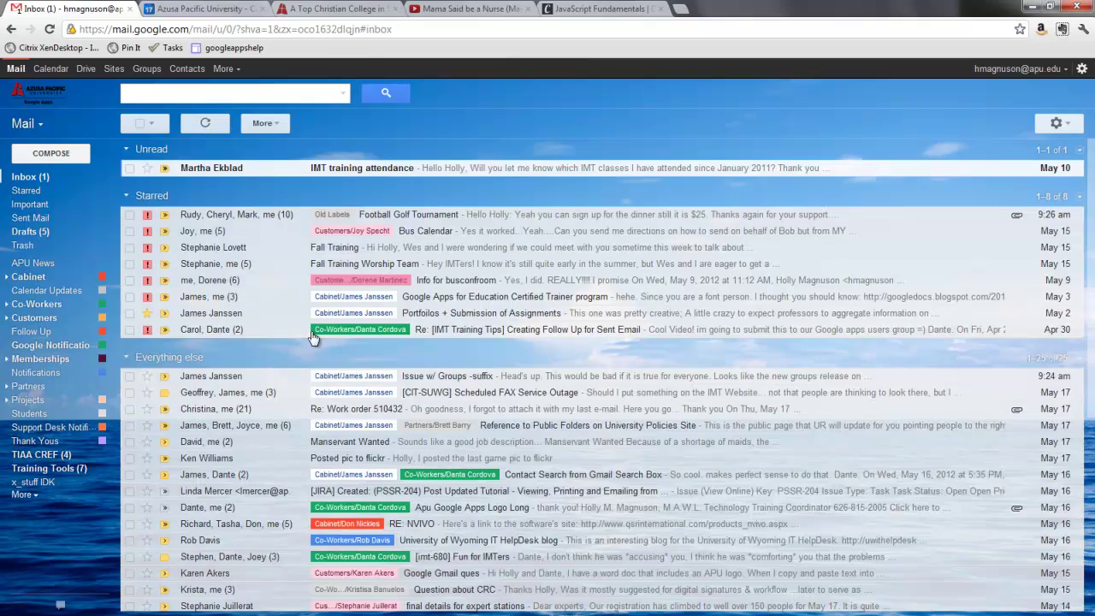
click(49, 155)
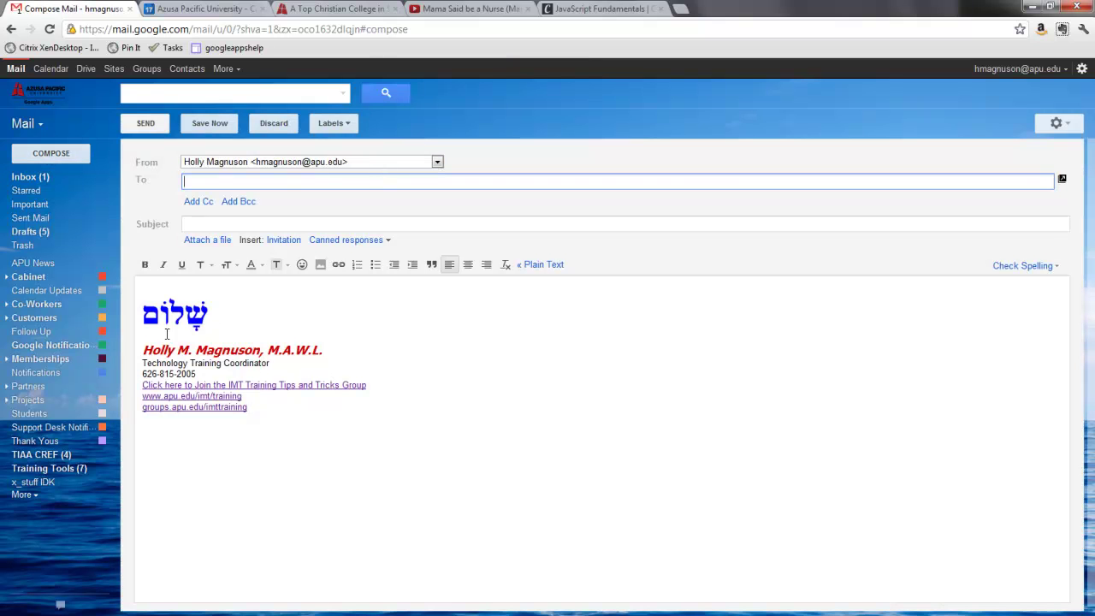
click(437, 161)
click(315, 182)
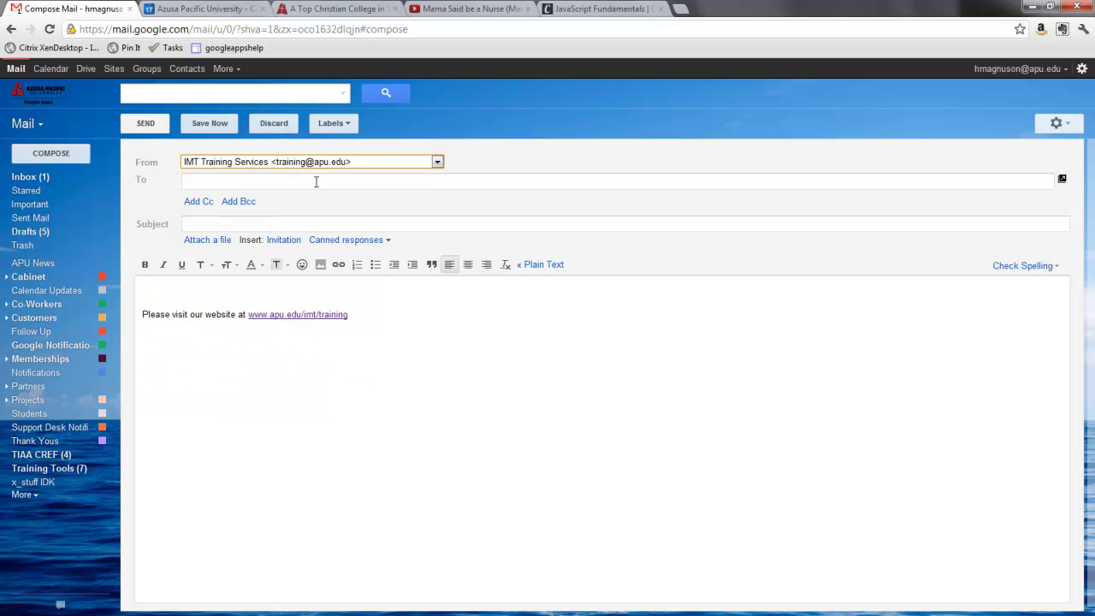